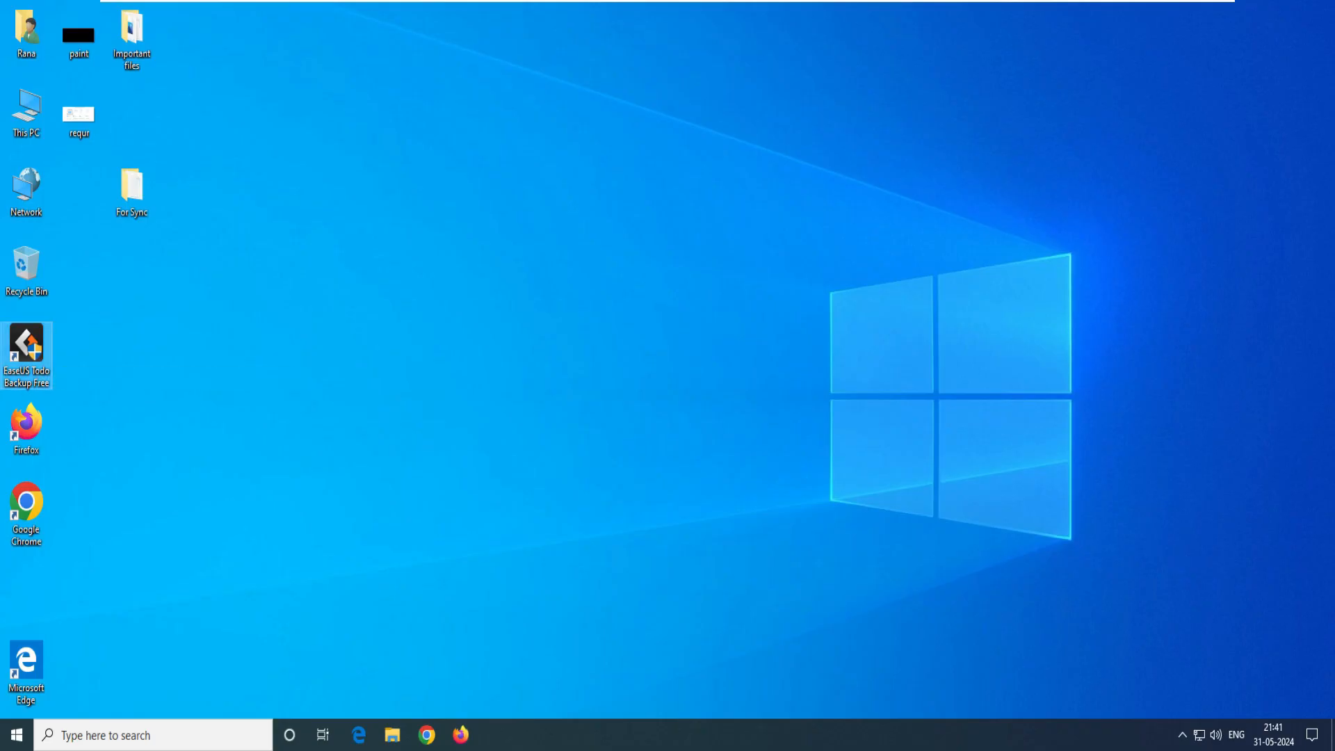
Launch EaseUS Todo Backup in a maximised window and start the File Sync backup
double_click(26, 355)
click(595, 476)
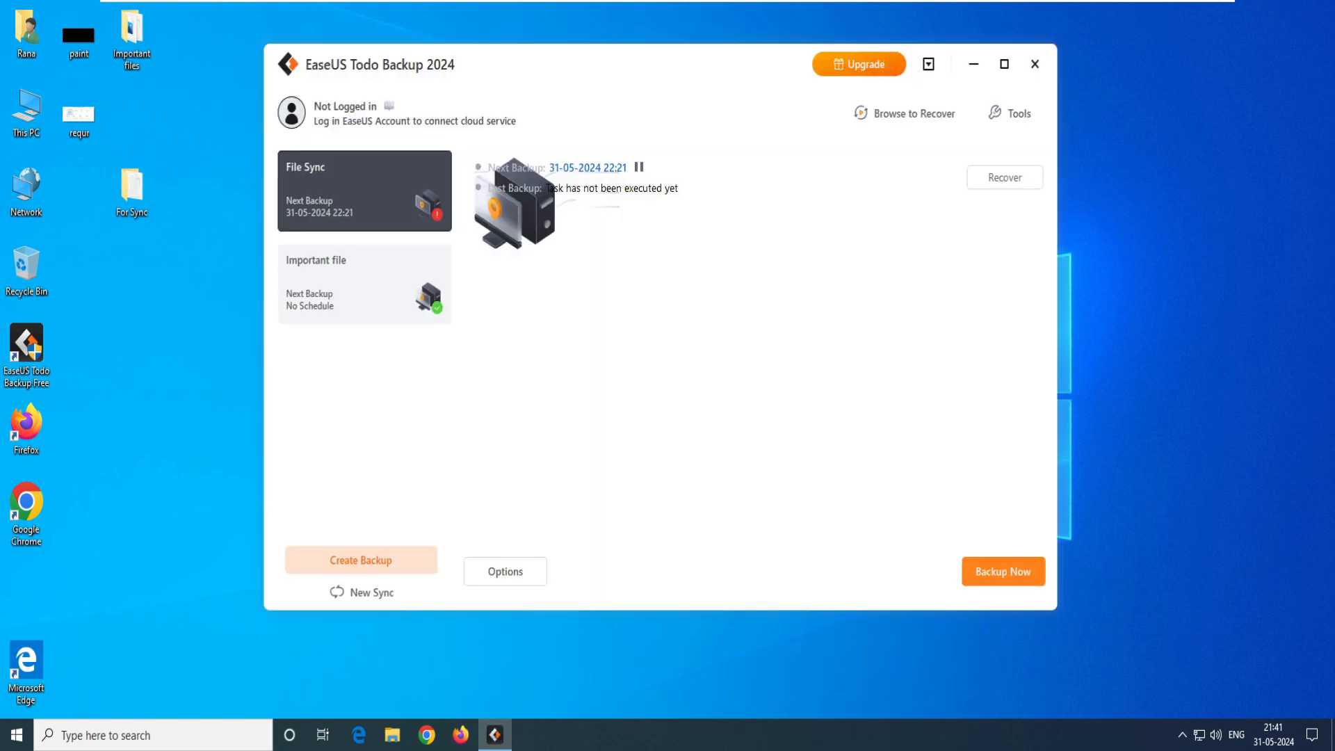
click(1004, 64)
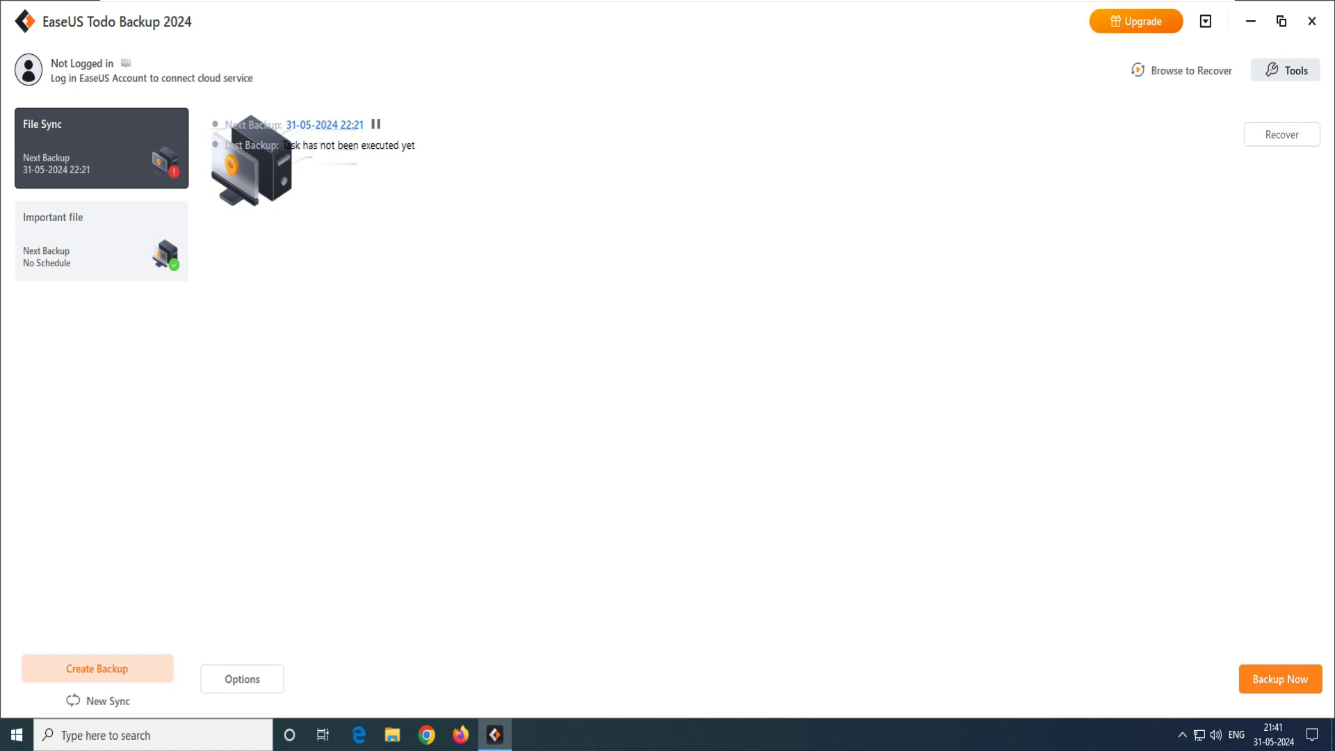
click(1286, 70)
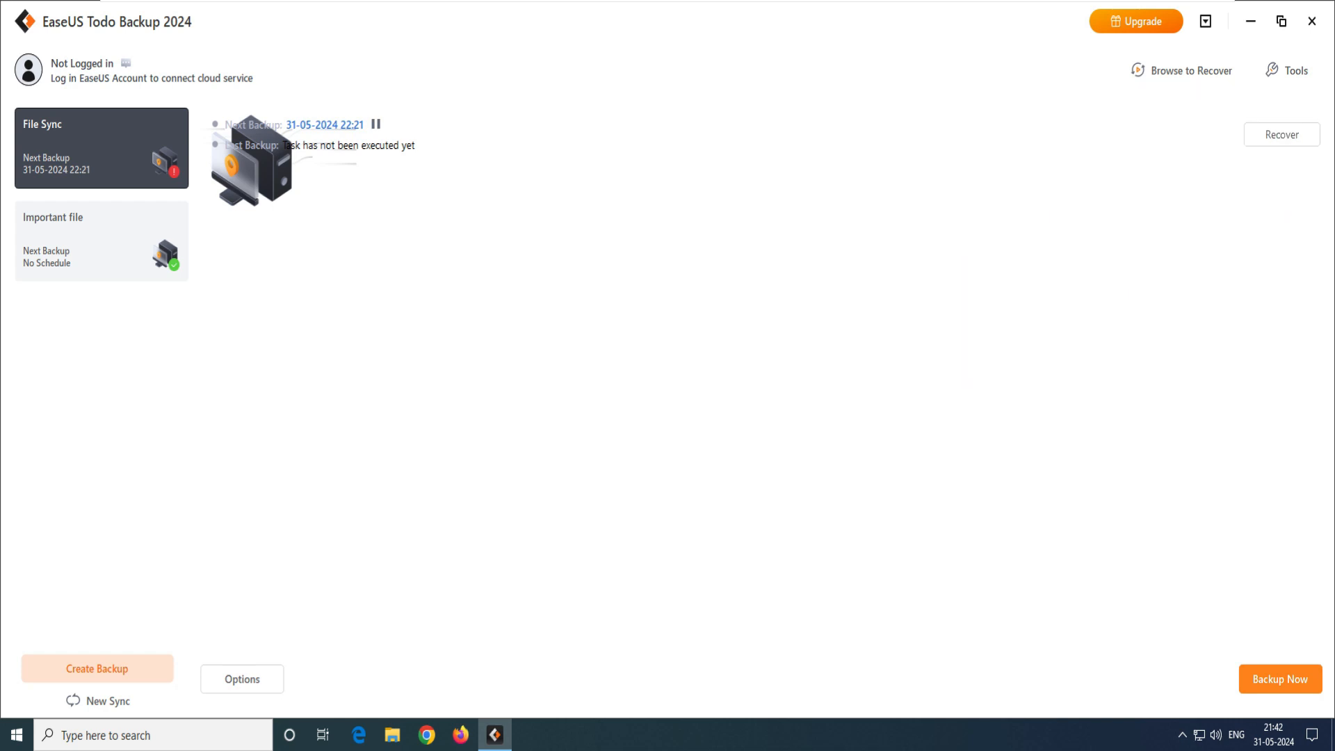
click(1279, 679)
Create a new backup task with the operating system as its source
click(98, 669)
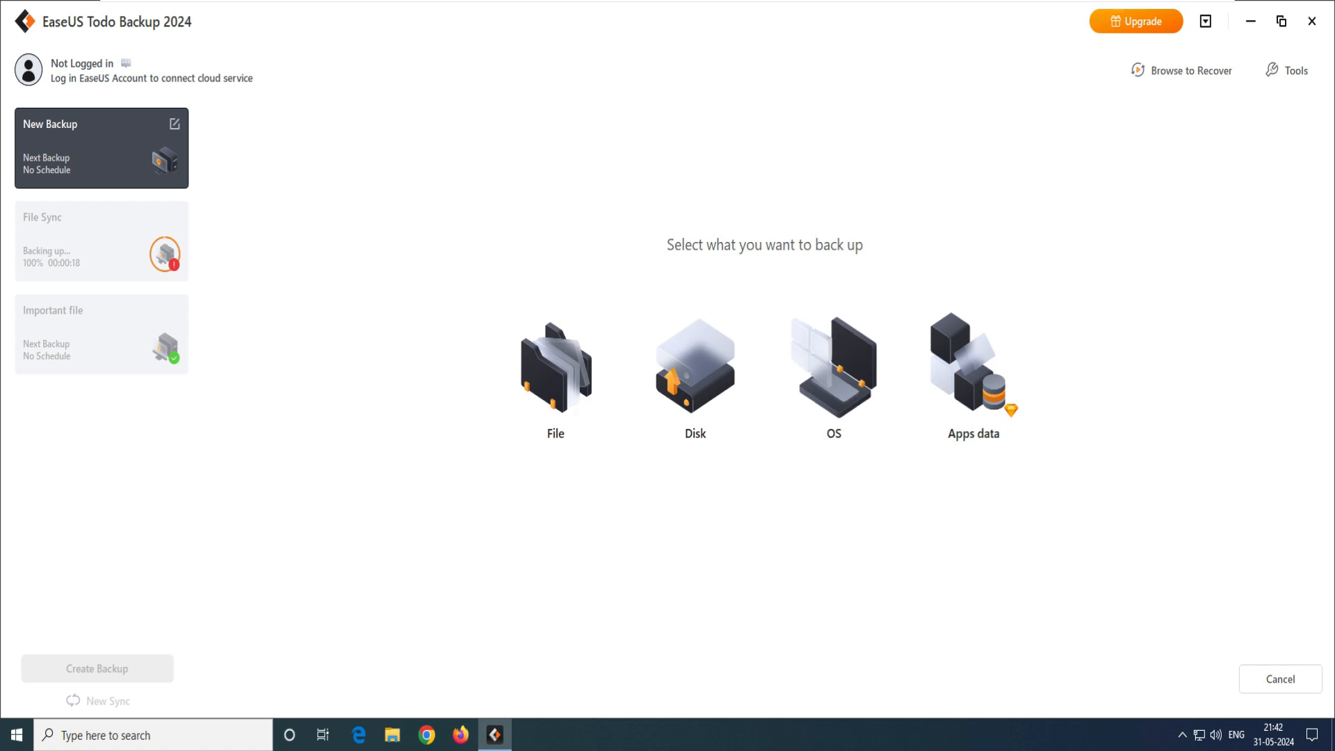
click(834, 375)
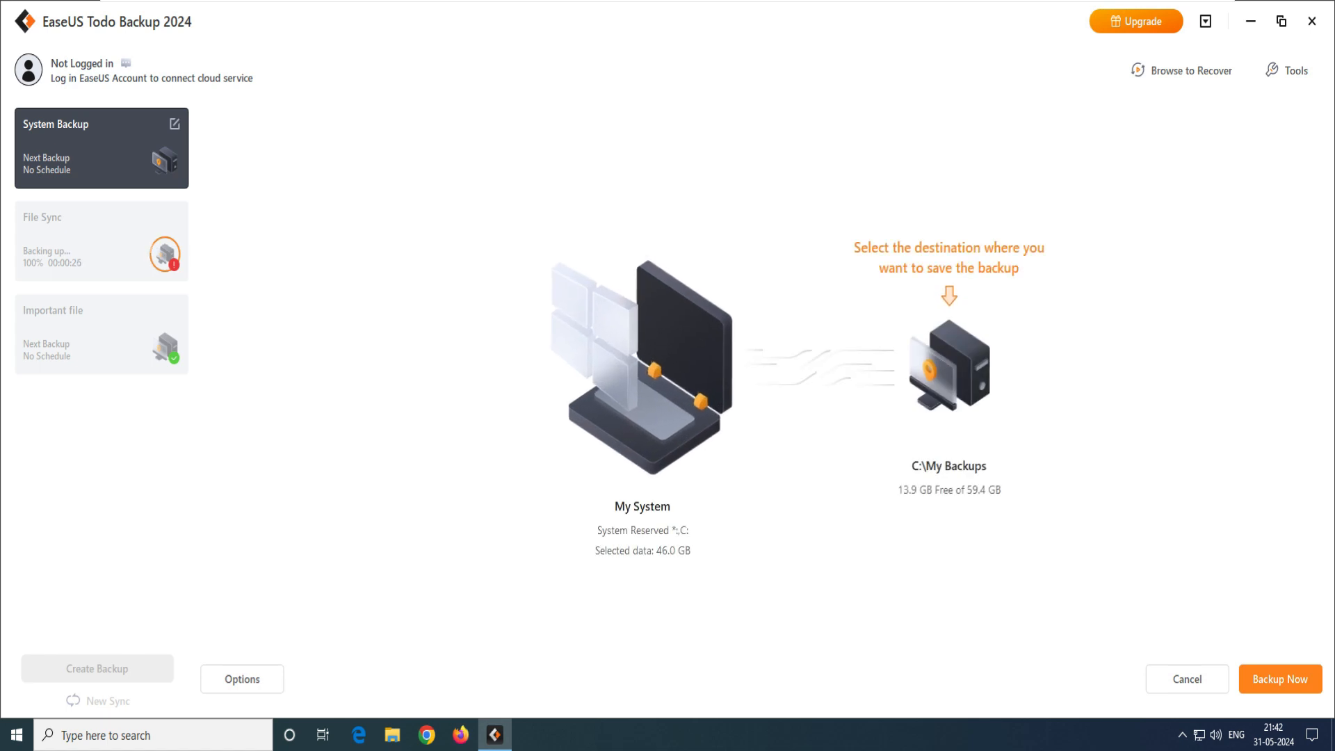
click(642, 368)
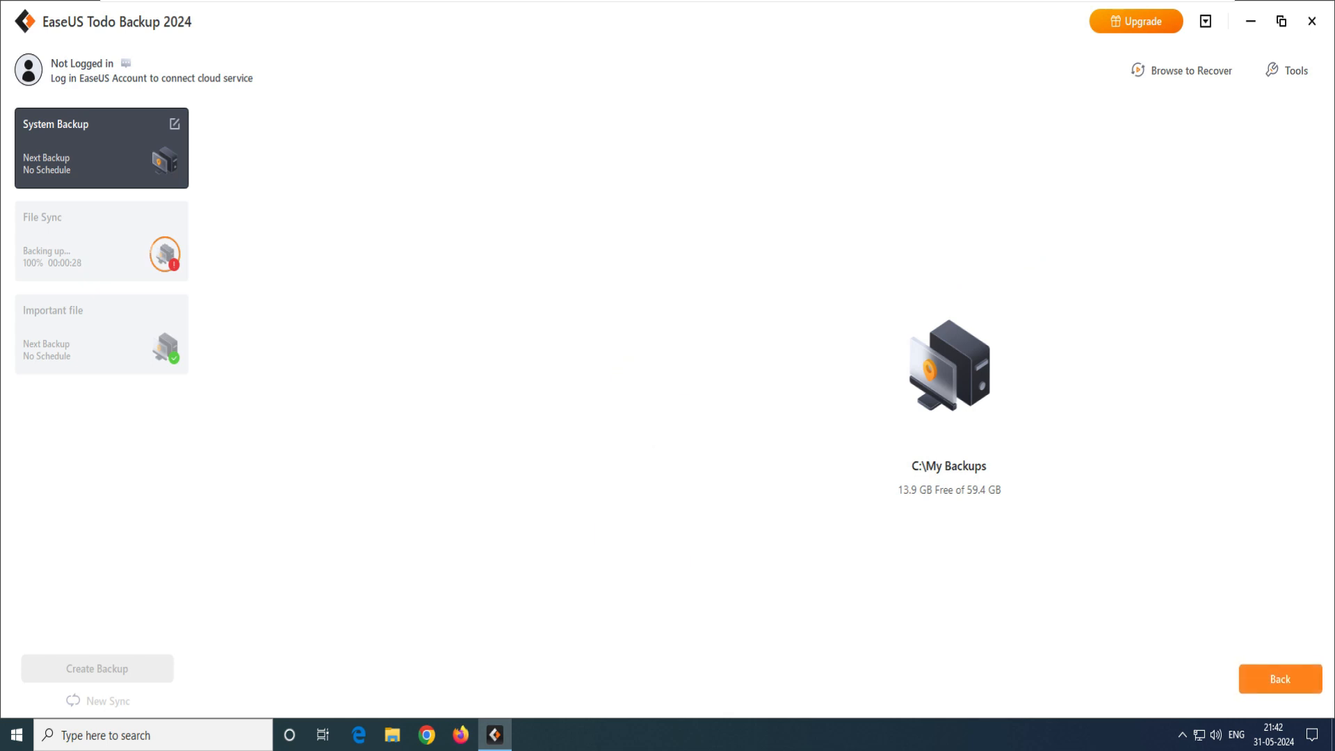
click(836, 368)
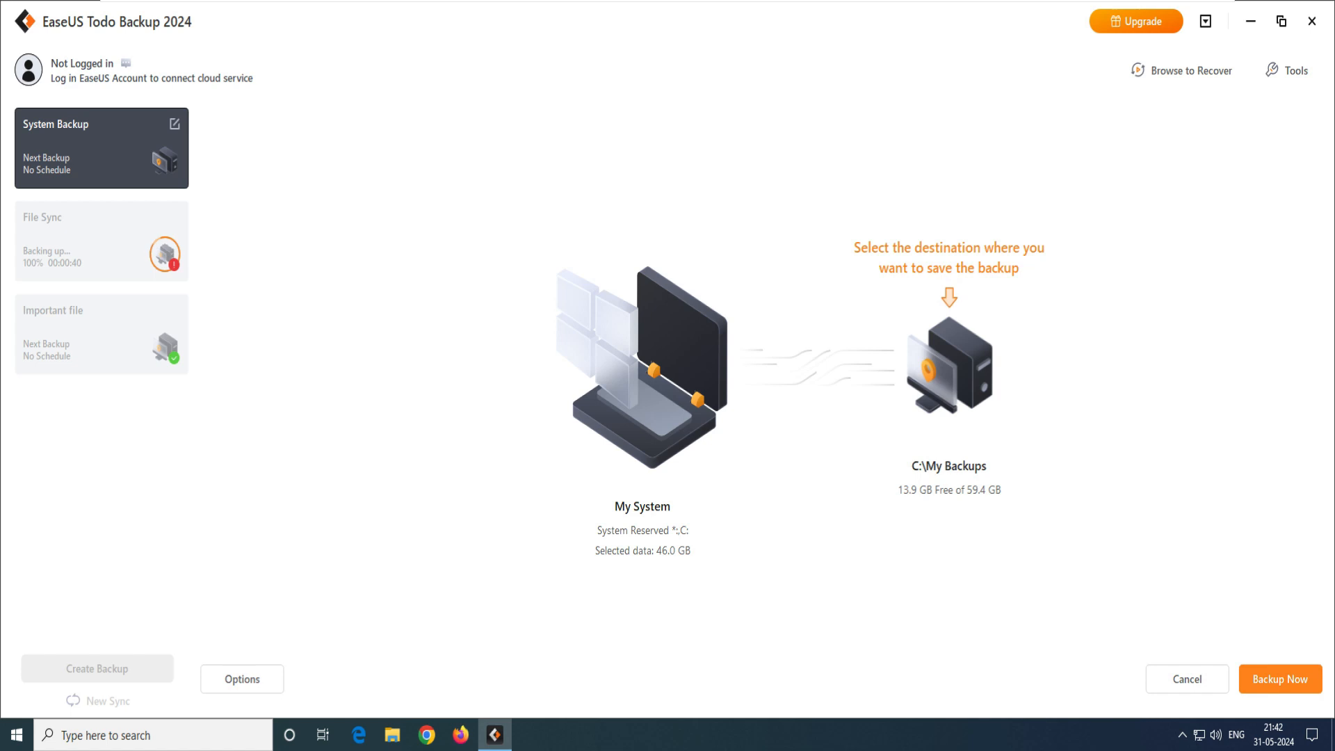
Set the system backup's destination to the root of the local drive DRIVE (F:)
click(948, 366)
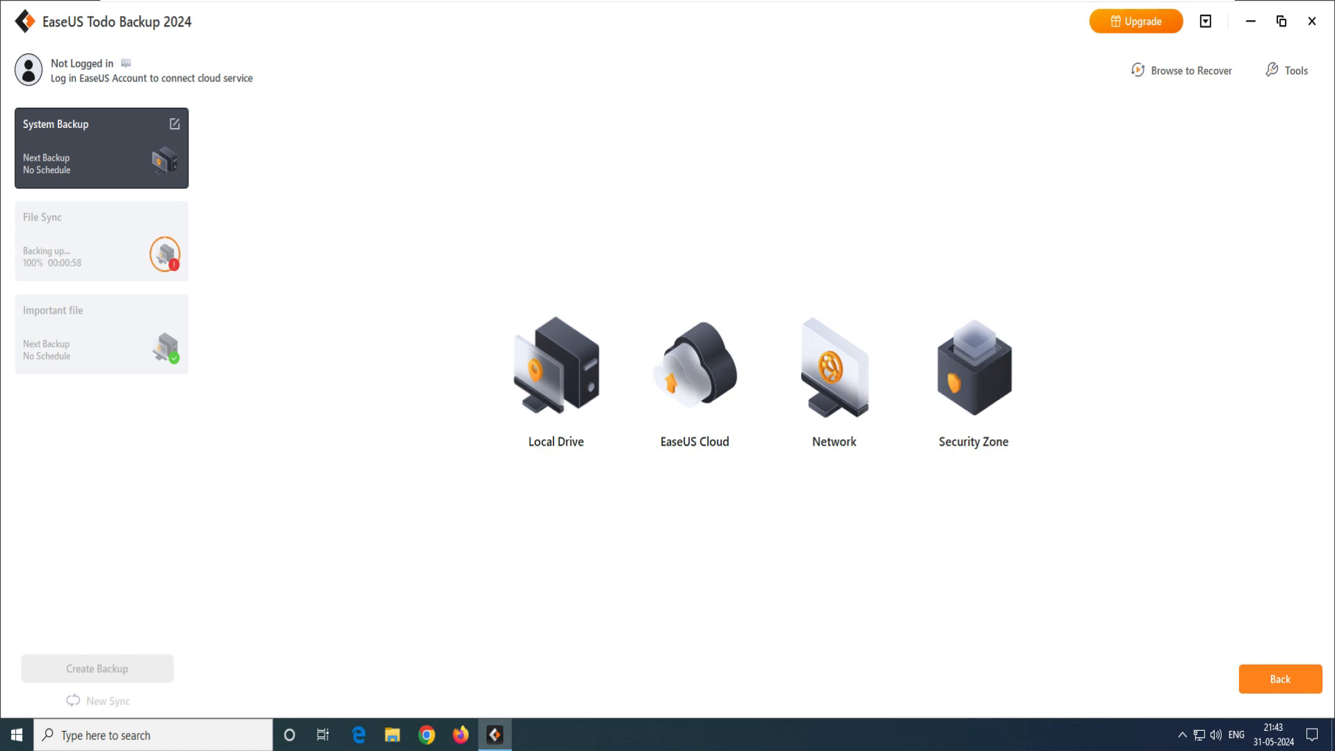
click(556, 369)
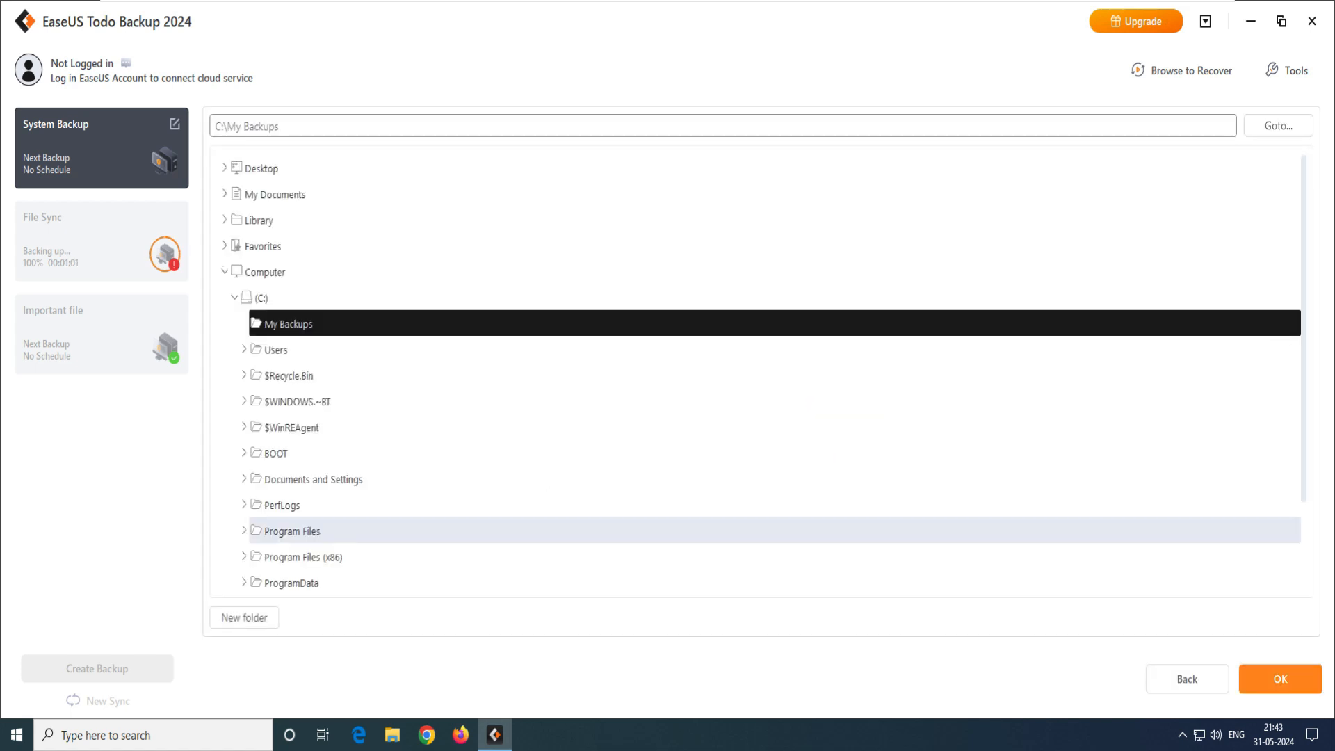
click(261, 298)
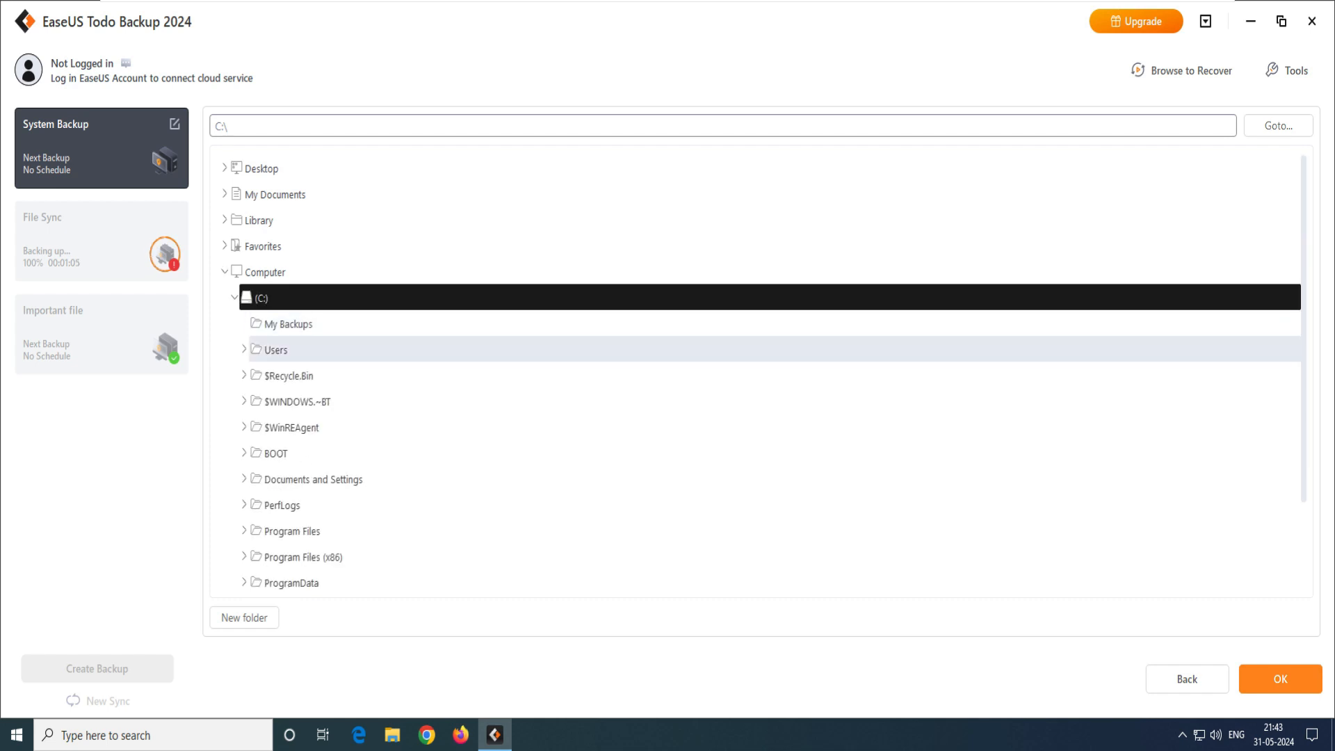
scroll(487, 417, down, 2)
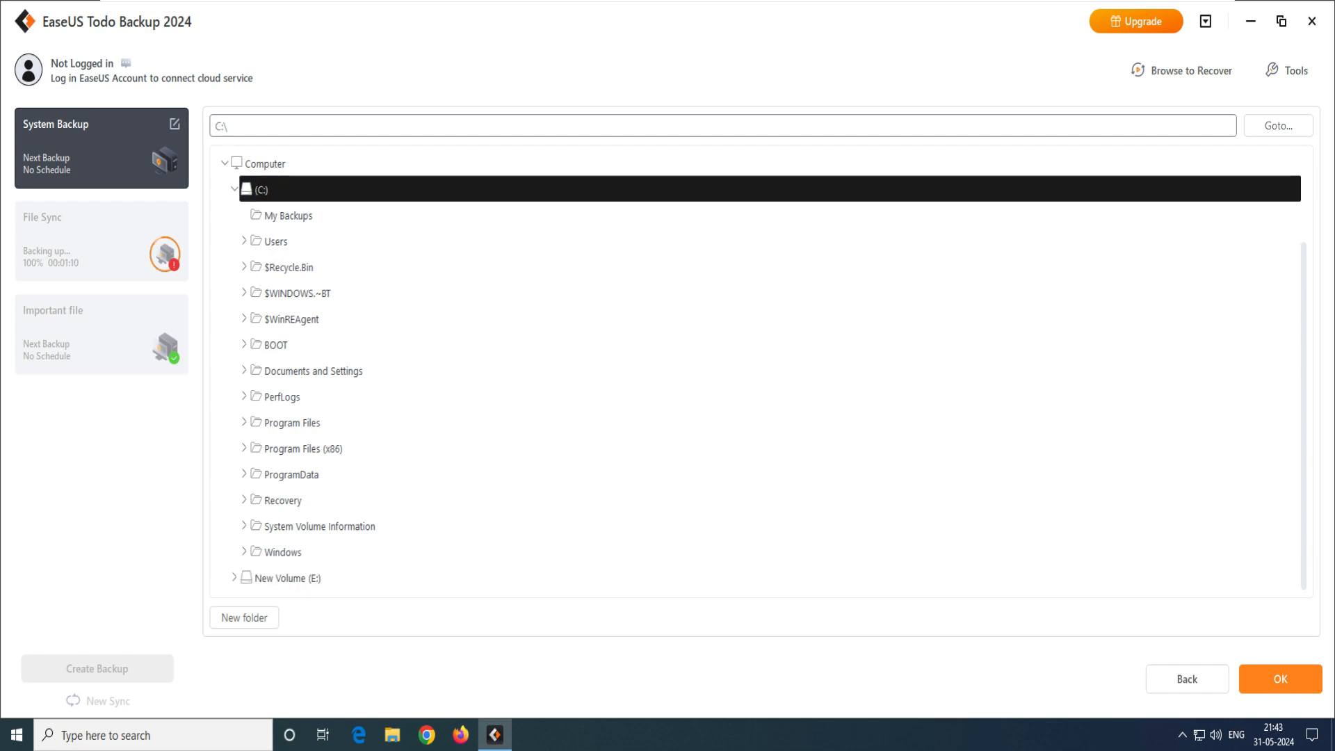
click(287, 578)
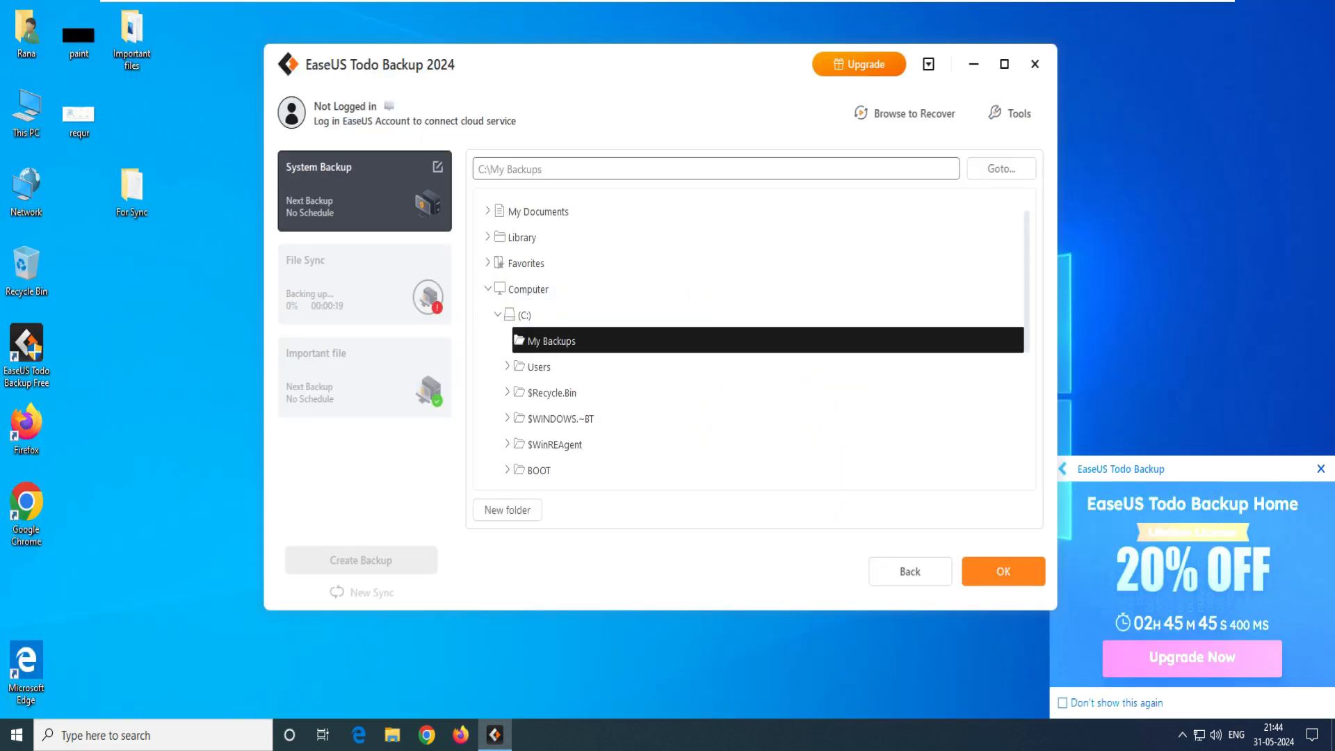
click(525, 315)
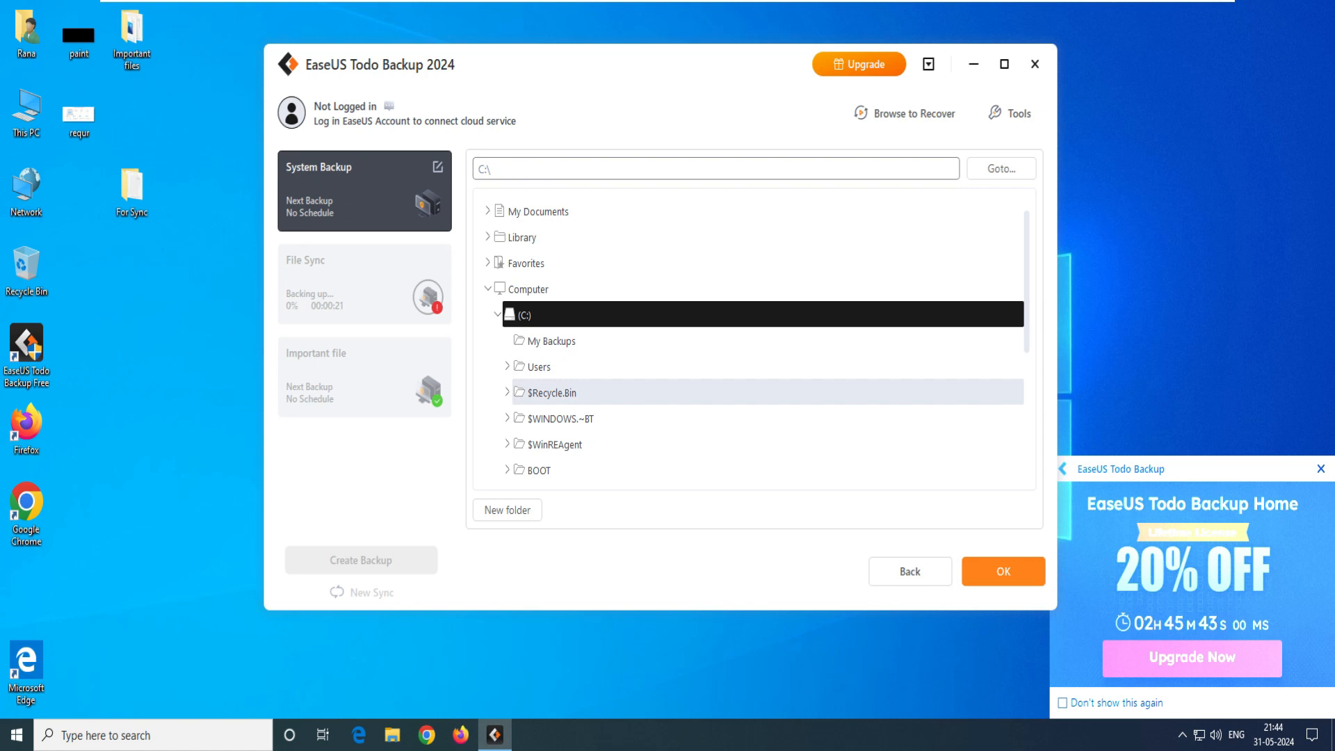
click(497, 315)
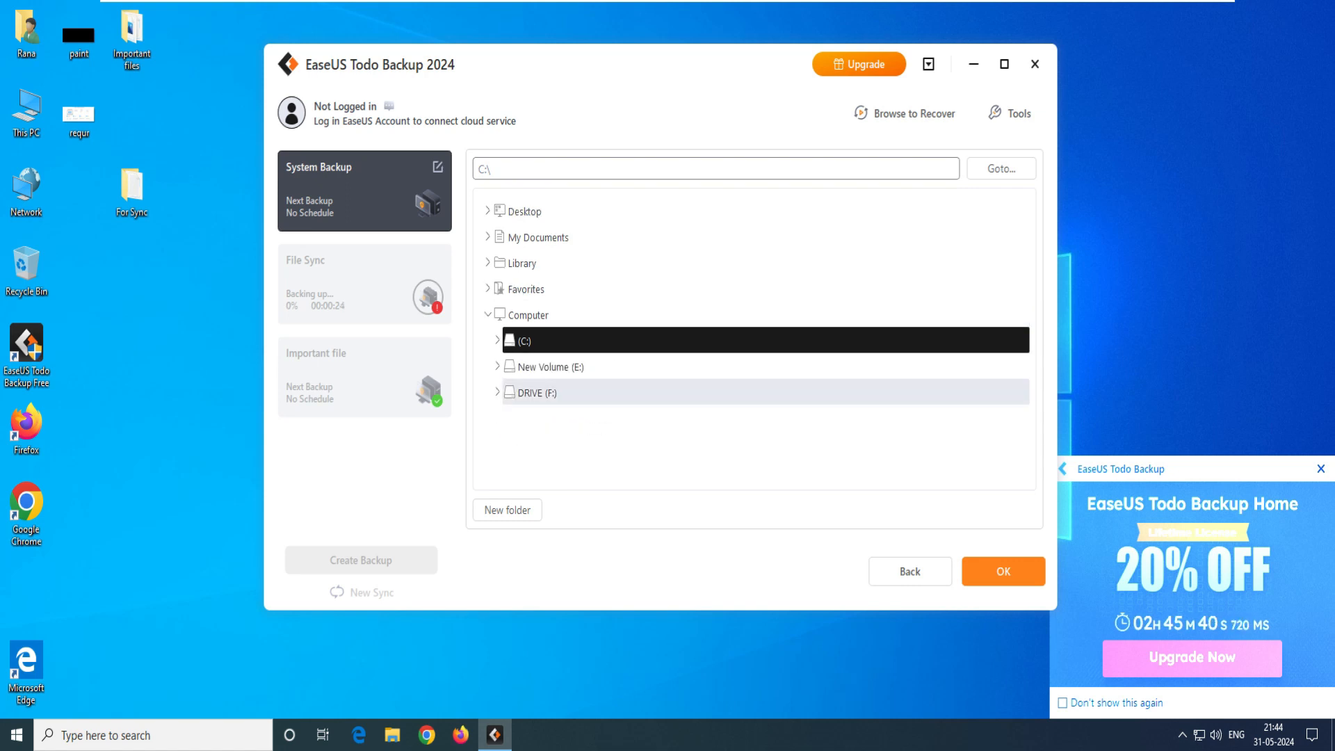
click(537, 392)
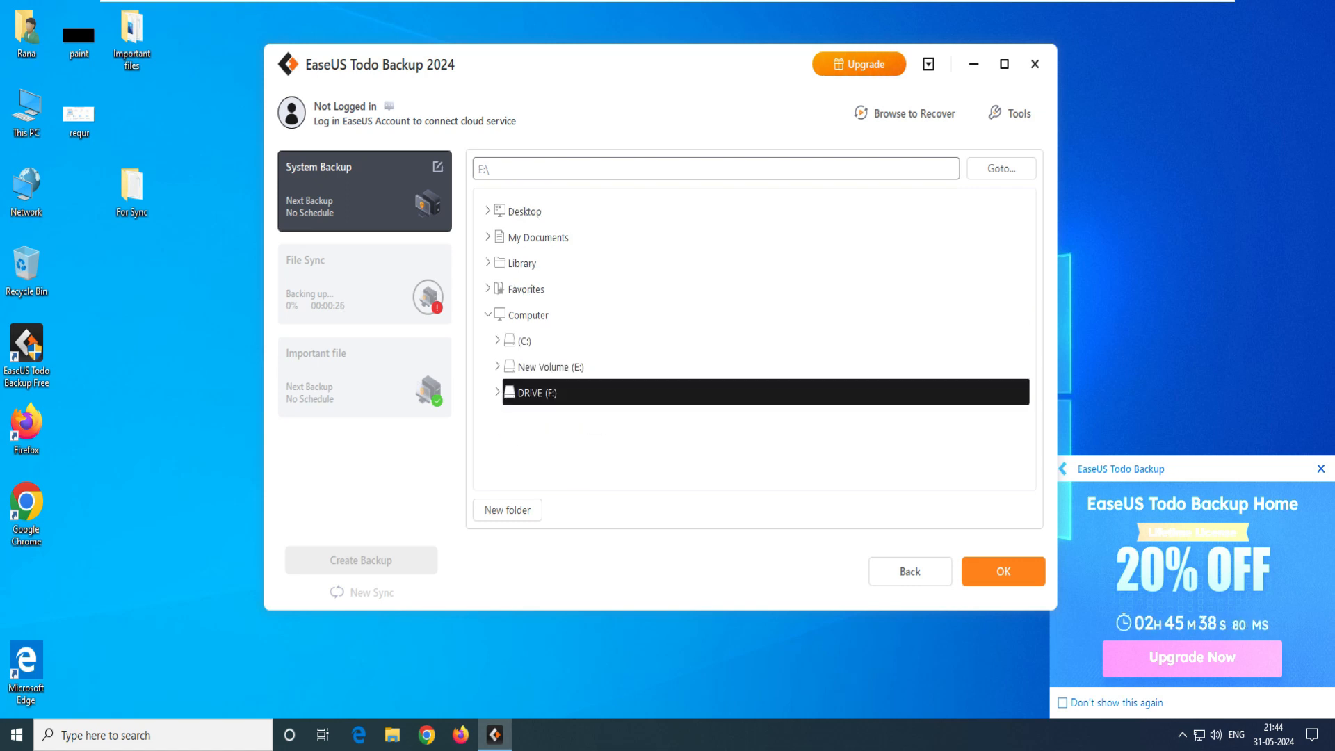
click(1003, 571)
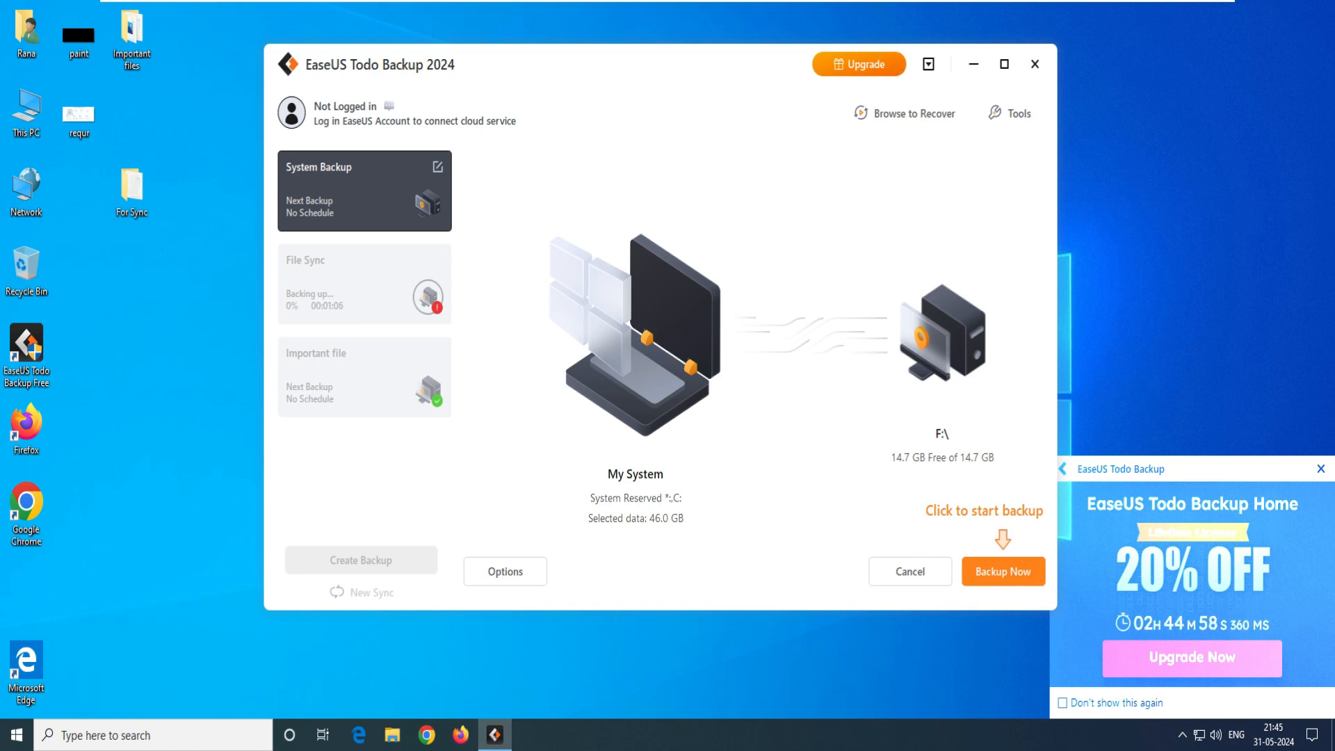
Enable PreOS from the backup program's tools and close the program
click(1010, 113)
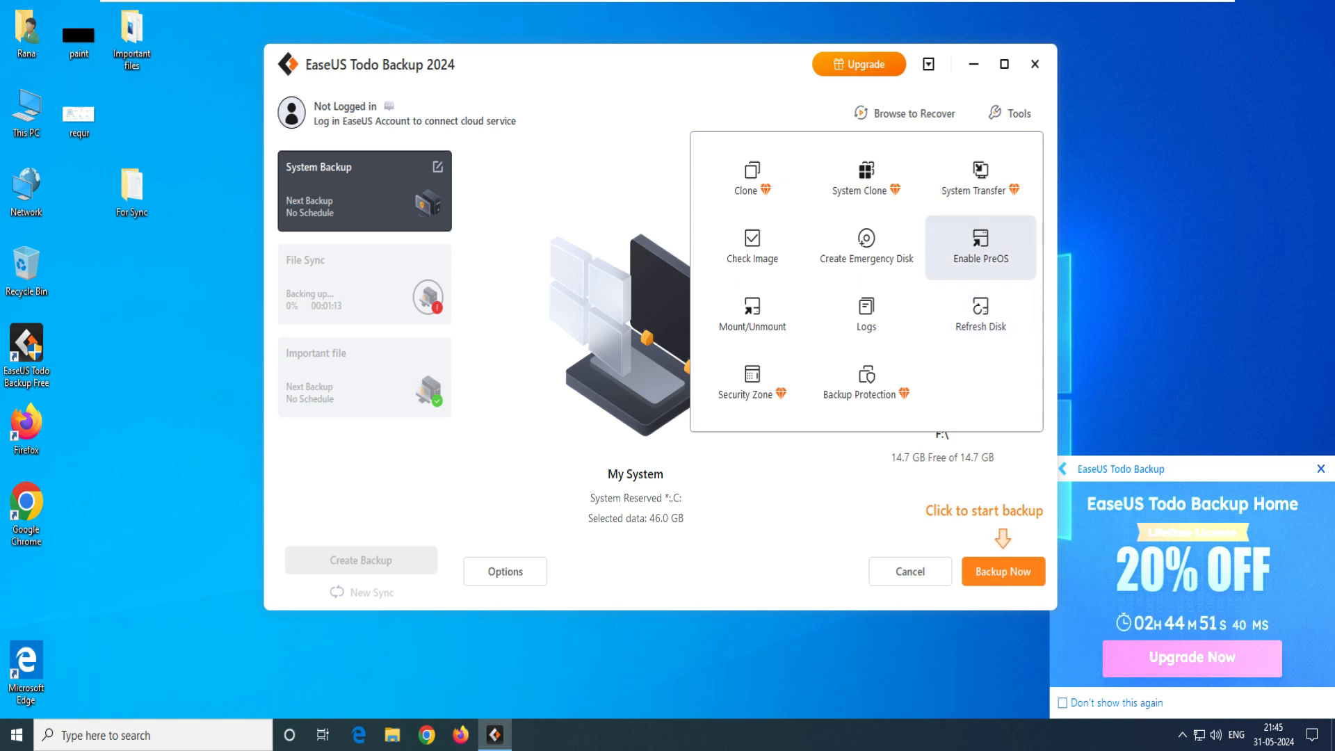
click(980, 247)
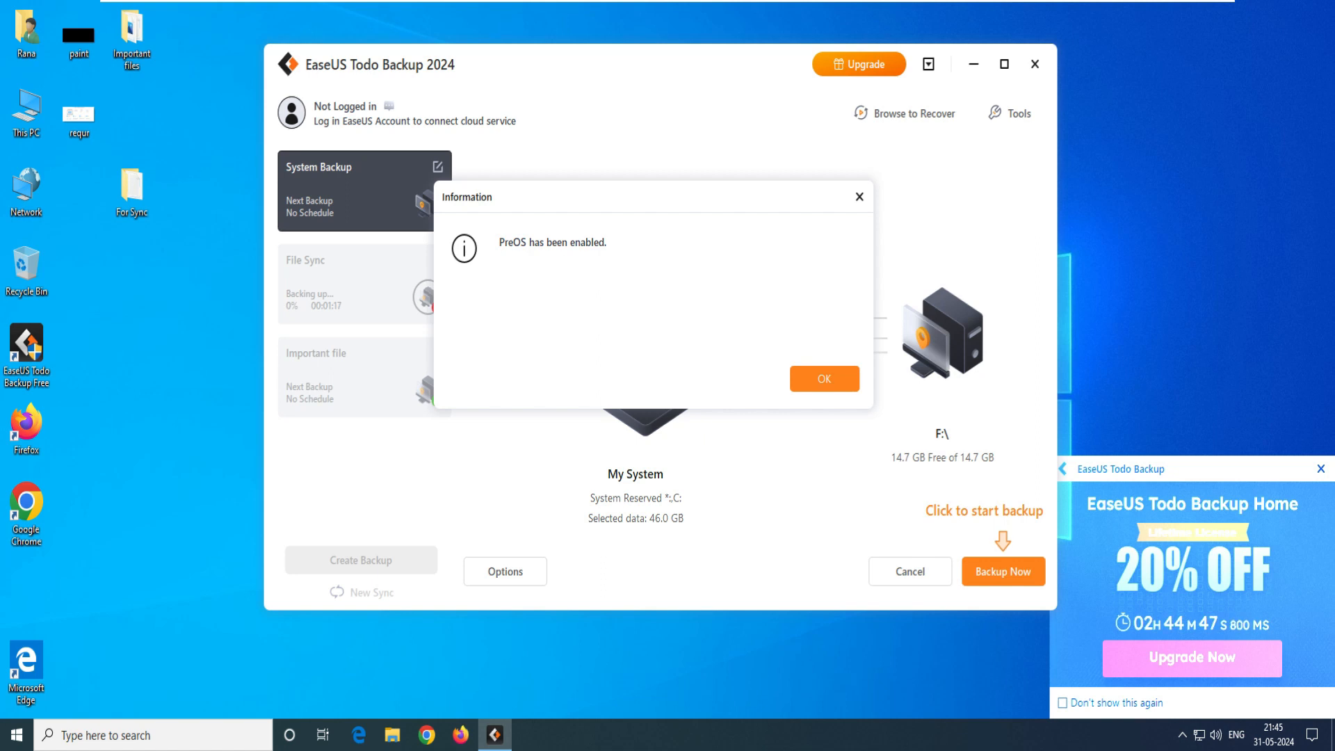
key(Return)
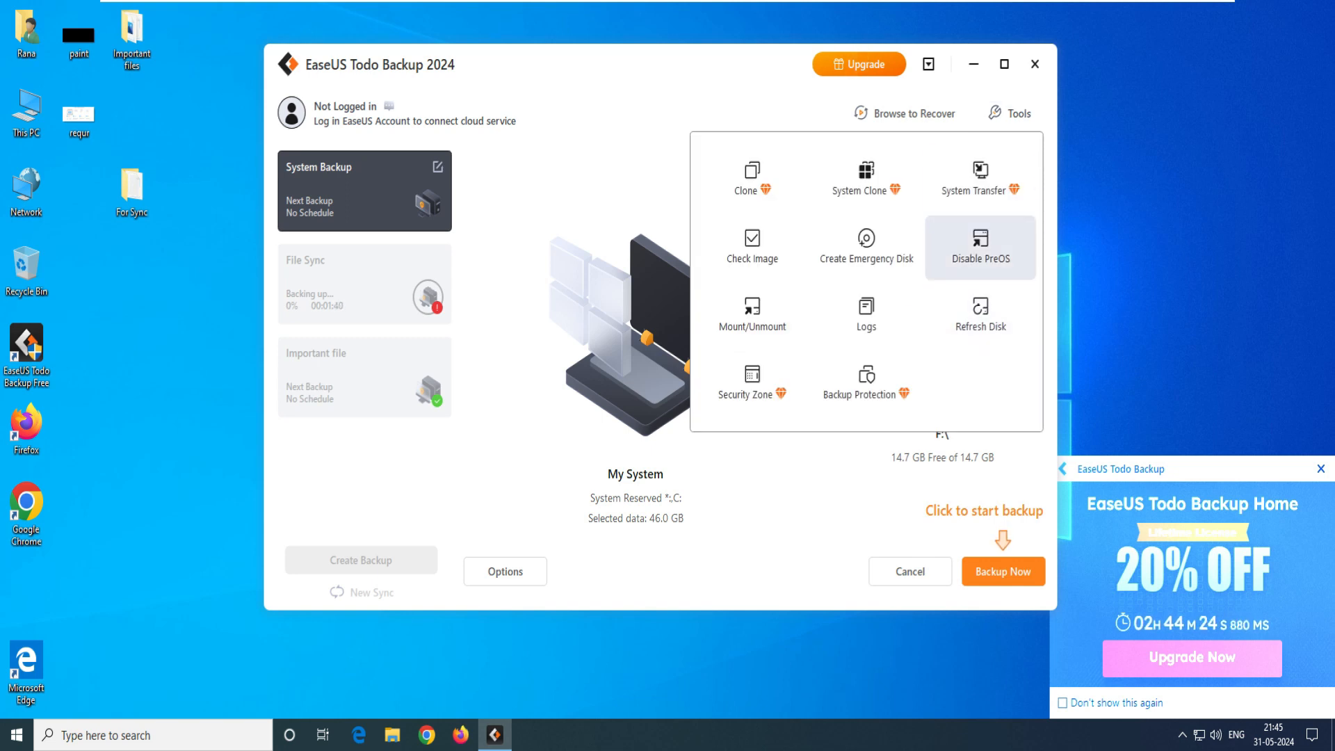
click(1034, 64)
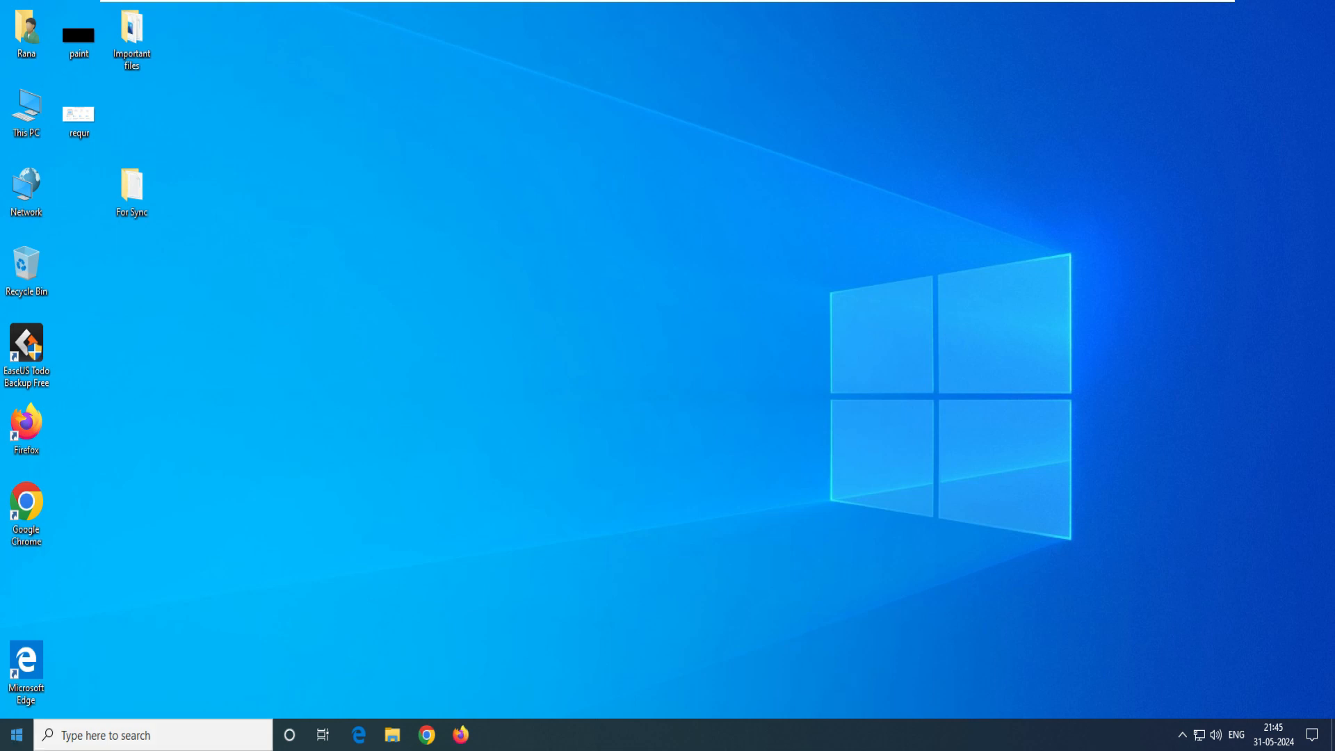
Restart the Windows 10 computer to reach the operating system selection
right_click(14, 737)
mouse_move(78, 692)
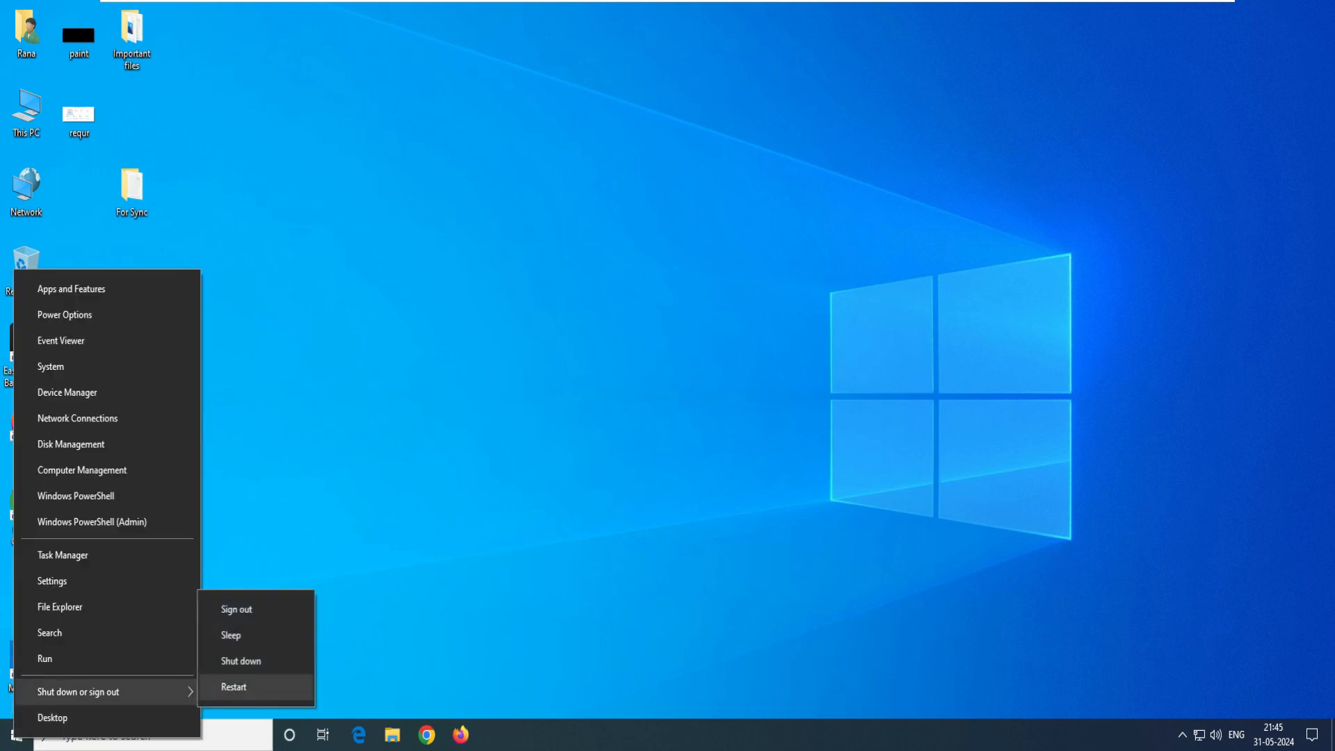
click(233, 687)
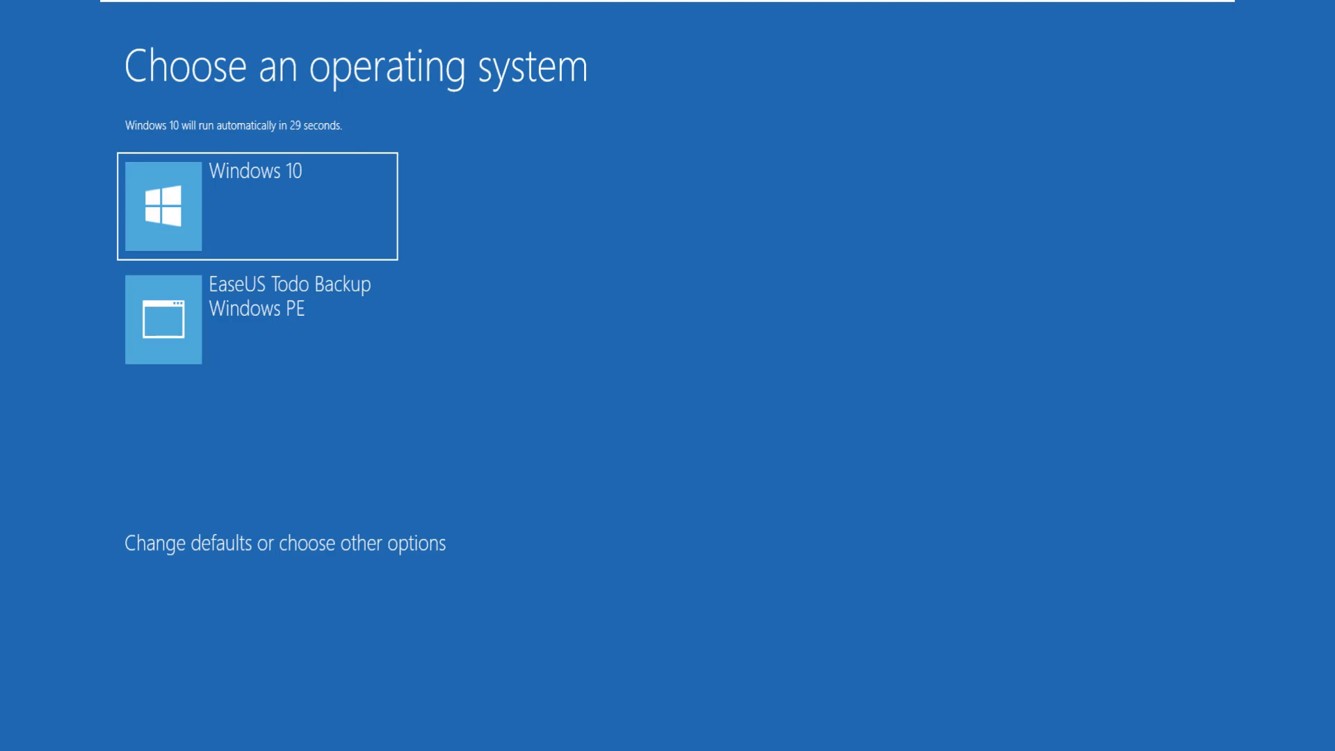
Boot into the EaseUS Todo Backup Windows PE environment instead of Windows 10
key(Down)
key(Up)
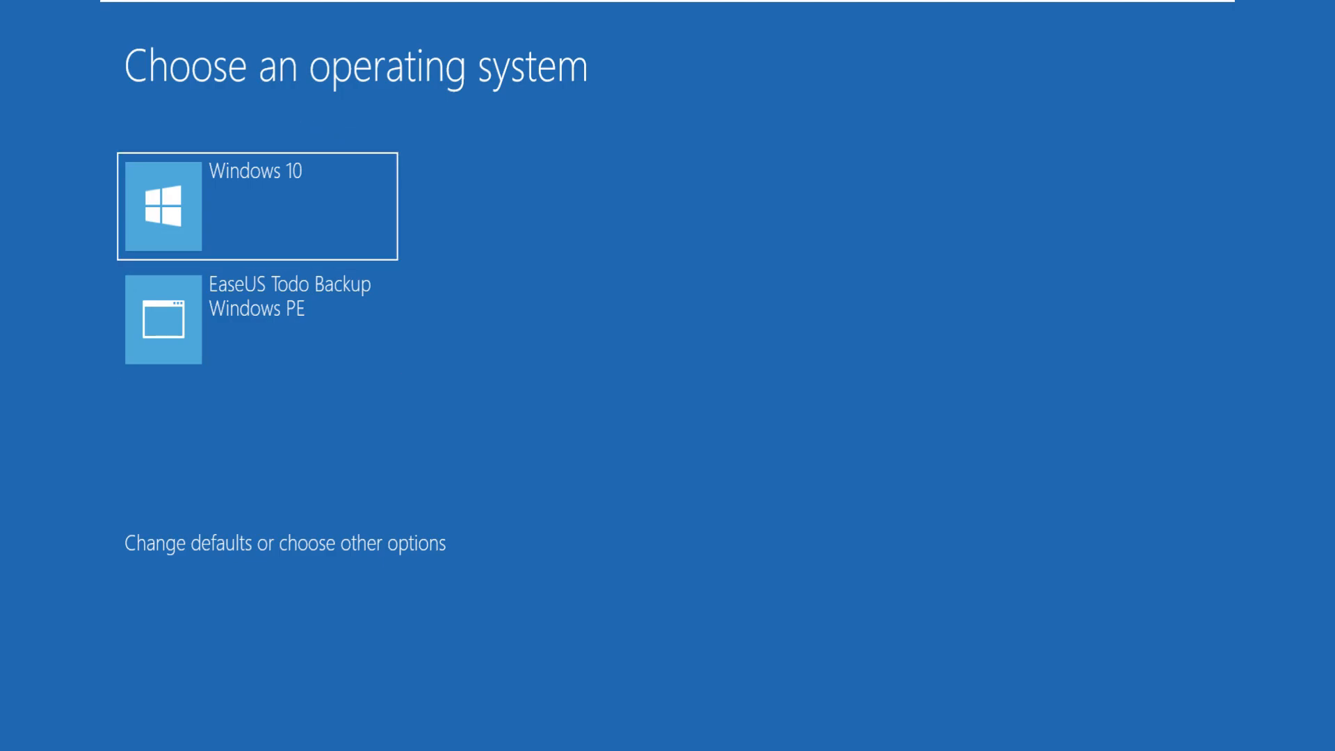
key(Down)
key(Up)
key(Down)
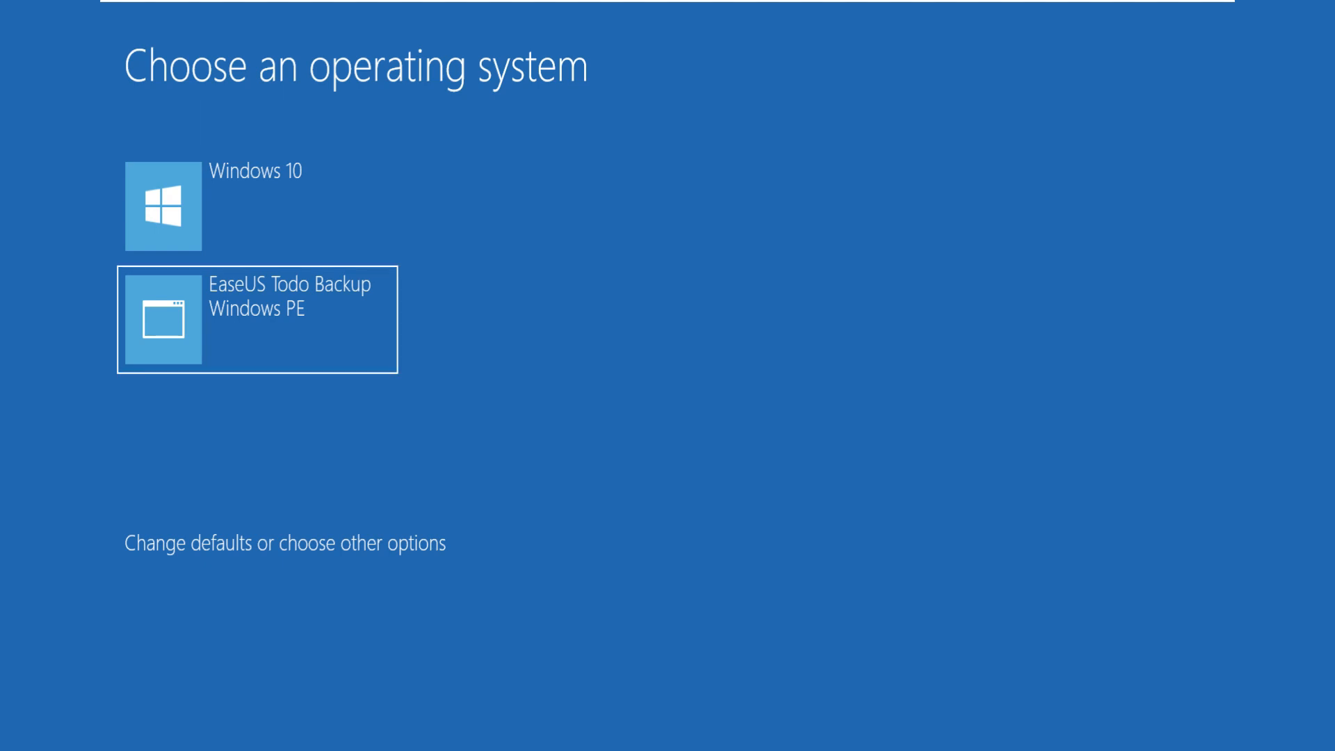
key(Return)
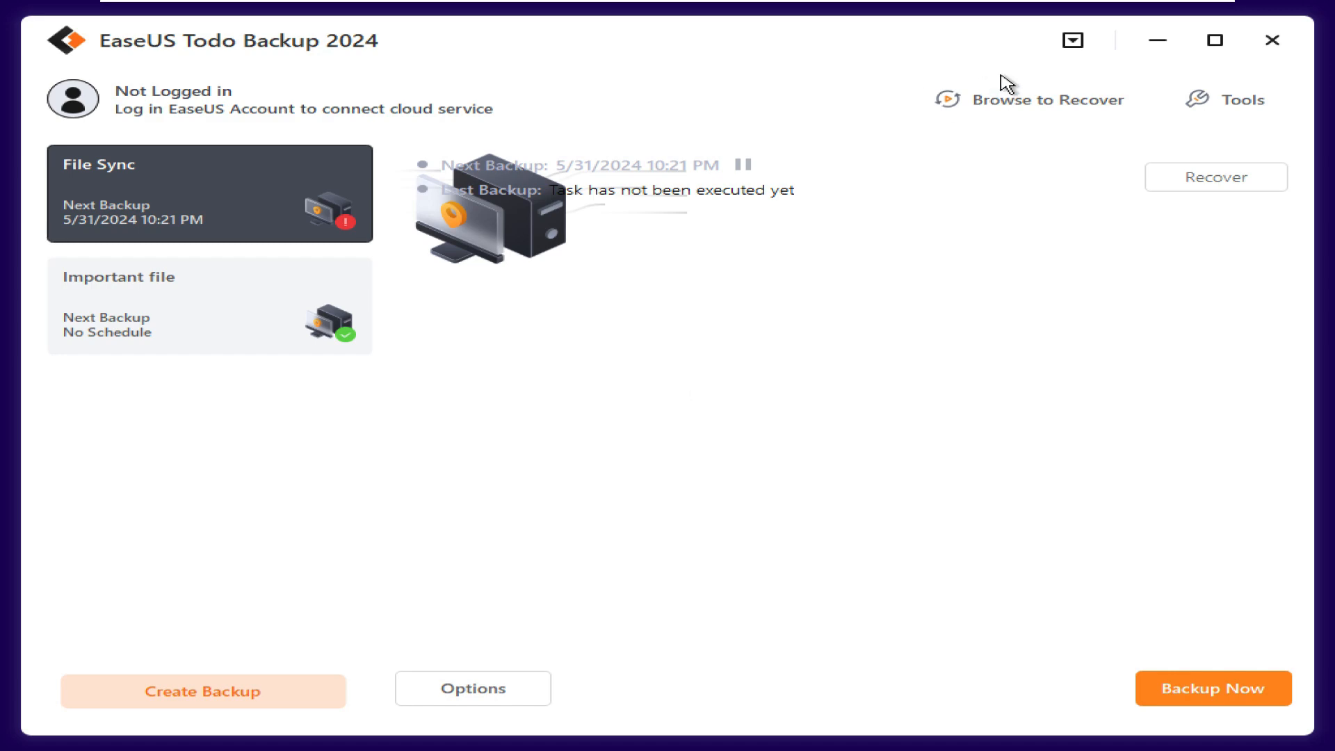
Browse the local drive DRIVE (F:) for a .pbd backup image to recover, and leave the recovery browser
click(1157, 41)
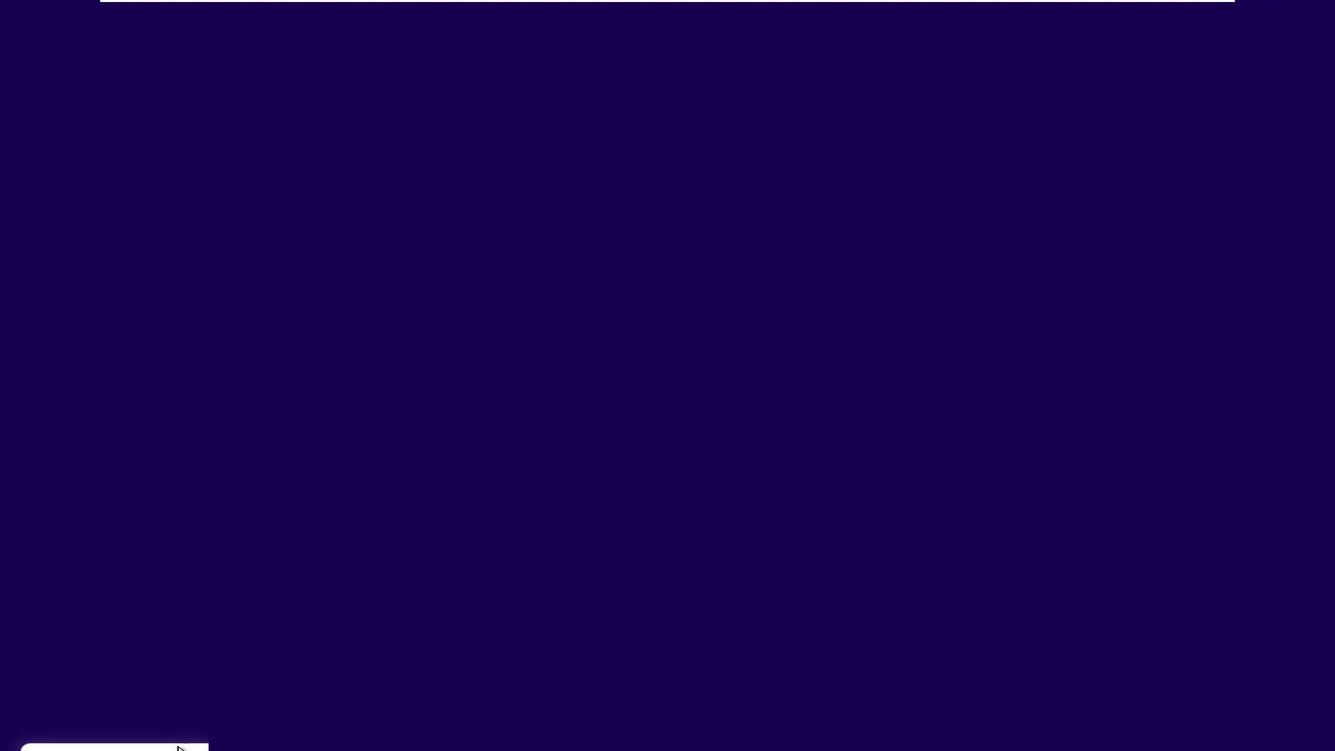
click(124, 744)
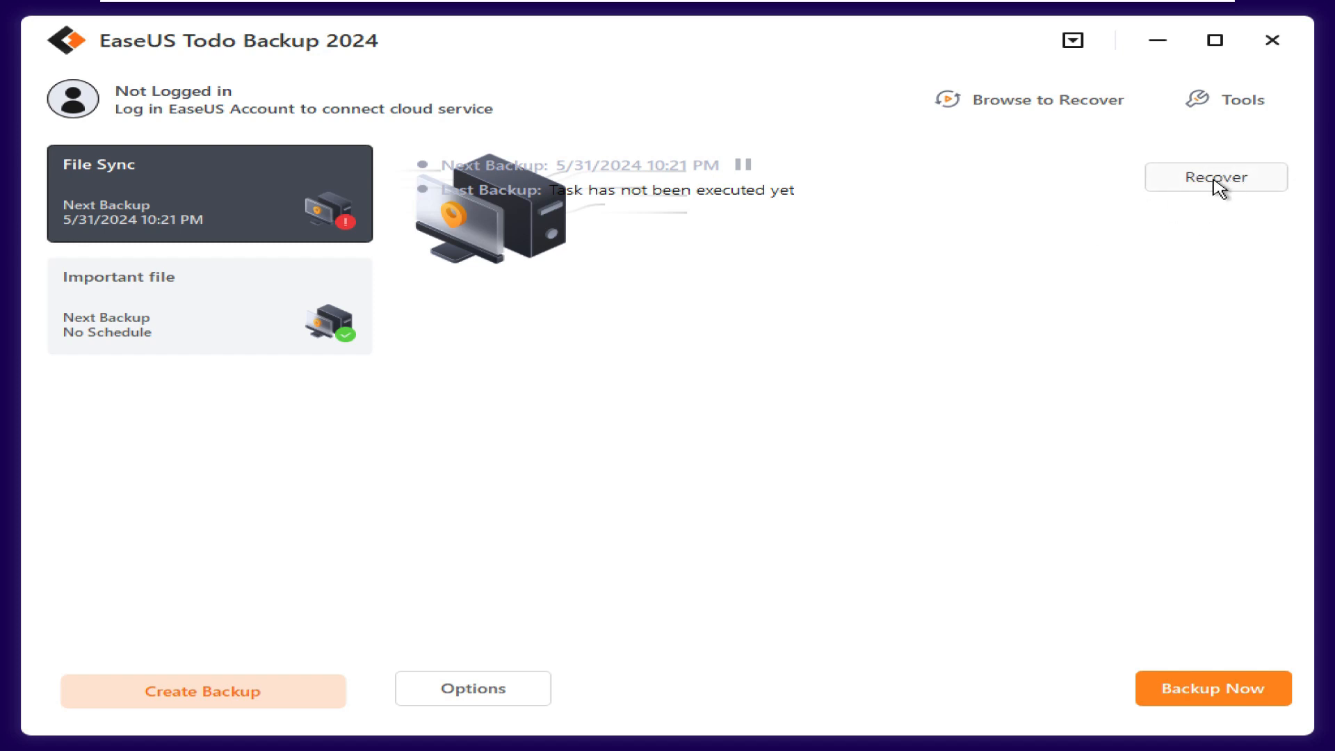
click(1103, 111)
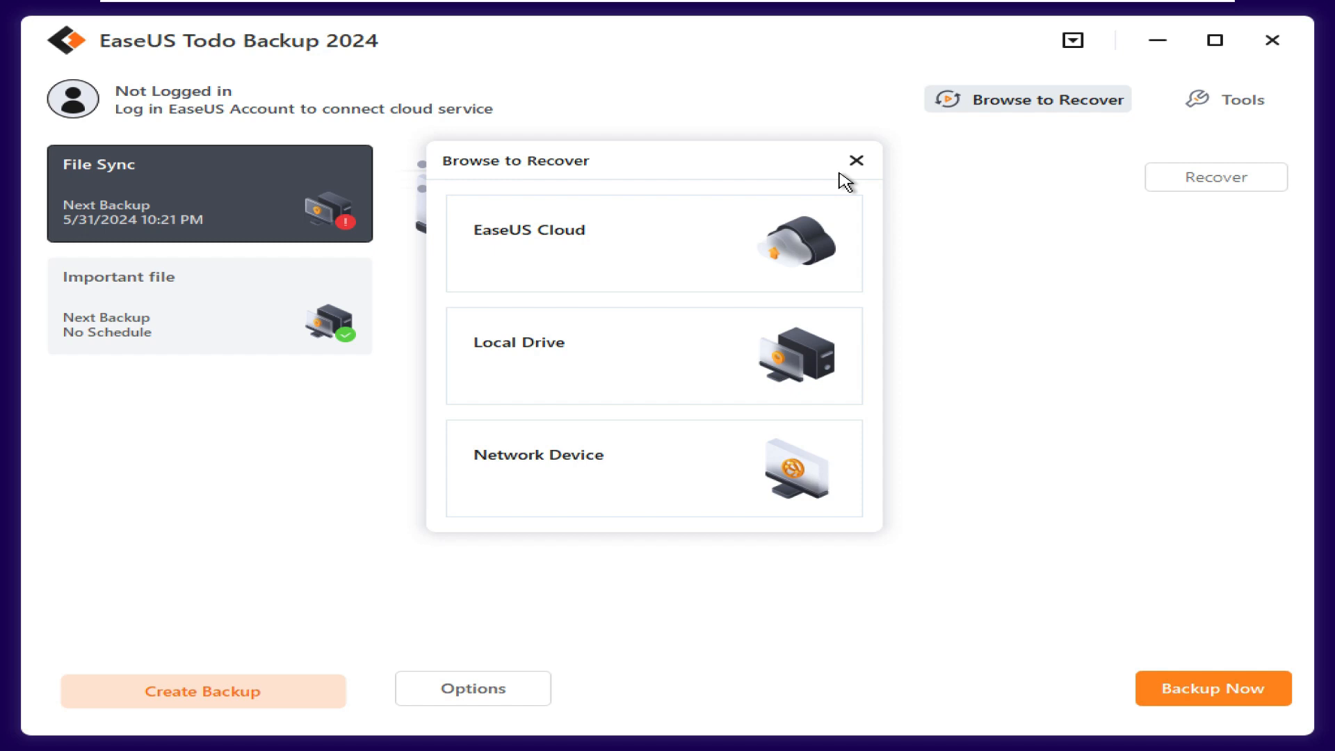
click(814, 351)
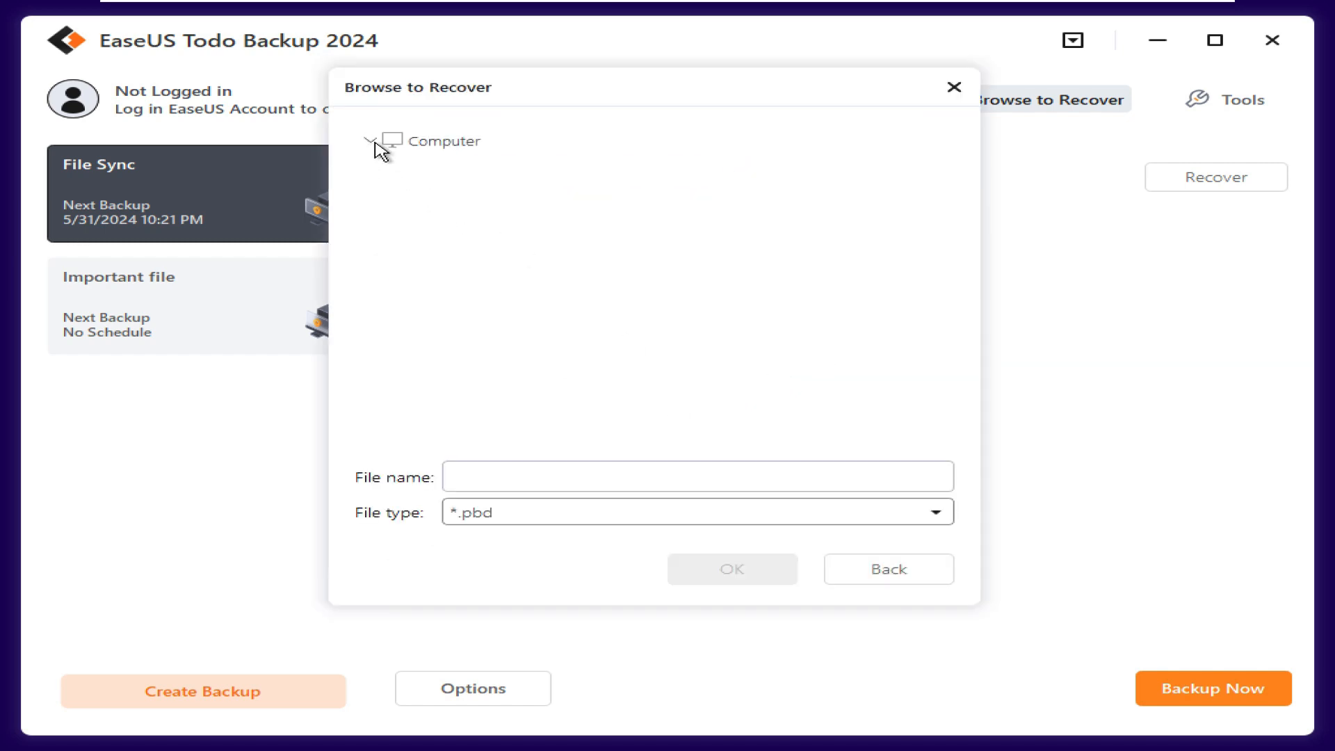
click(371, 141)
click(388, 236)
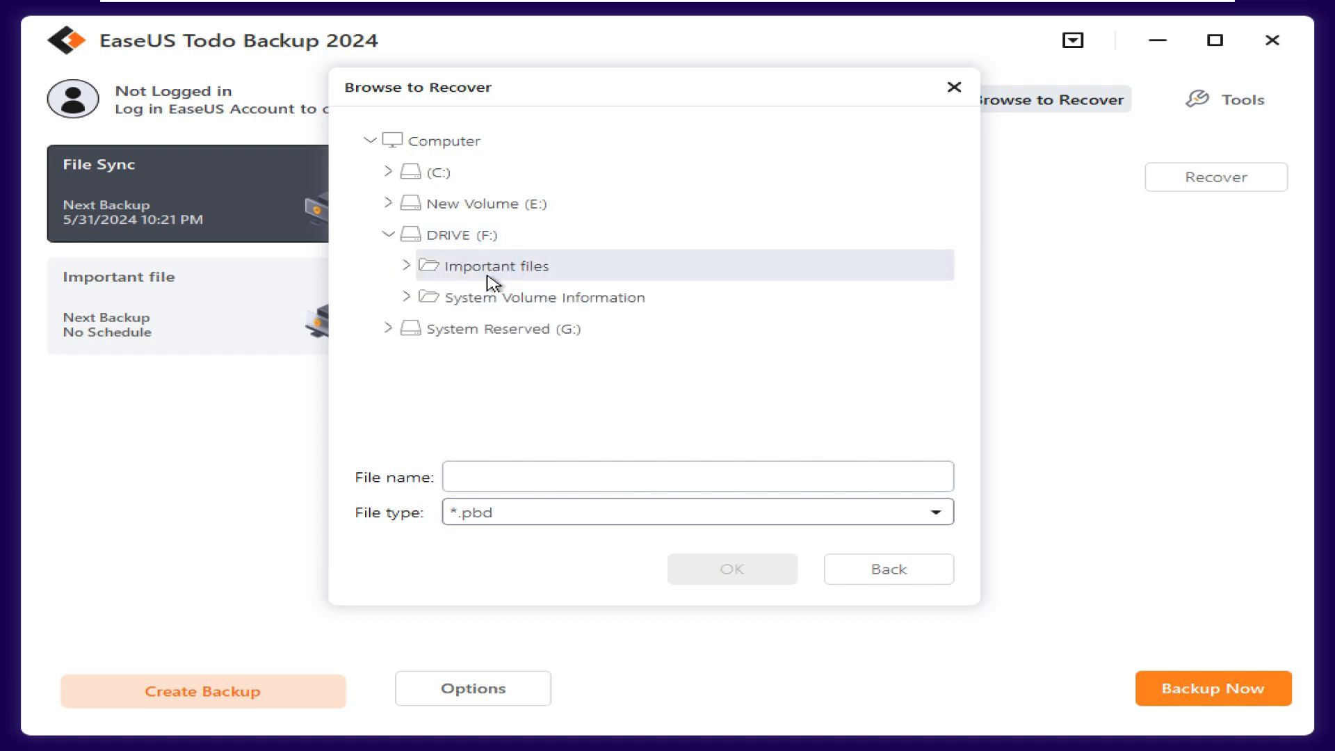
click(464, 244)
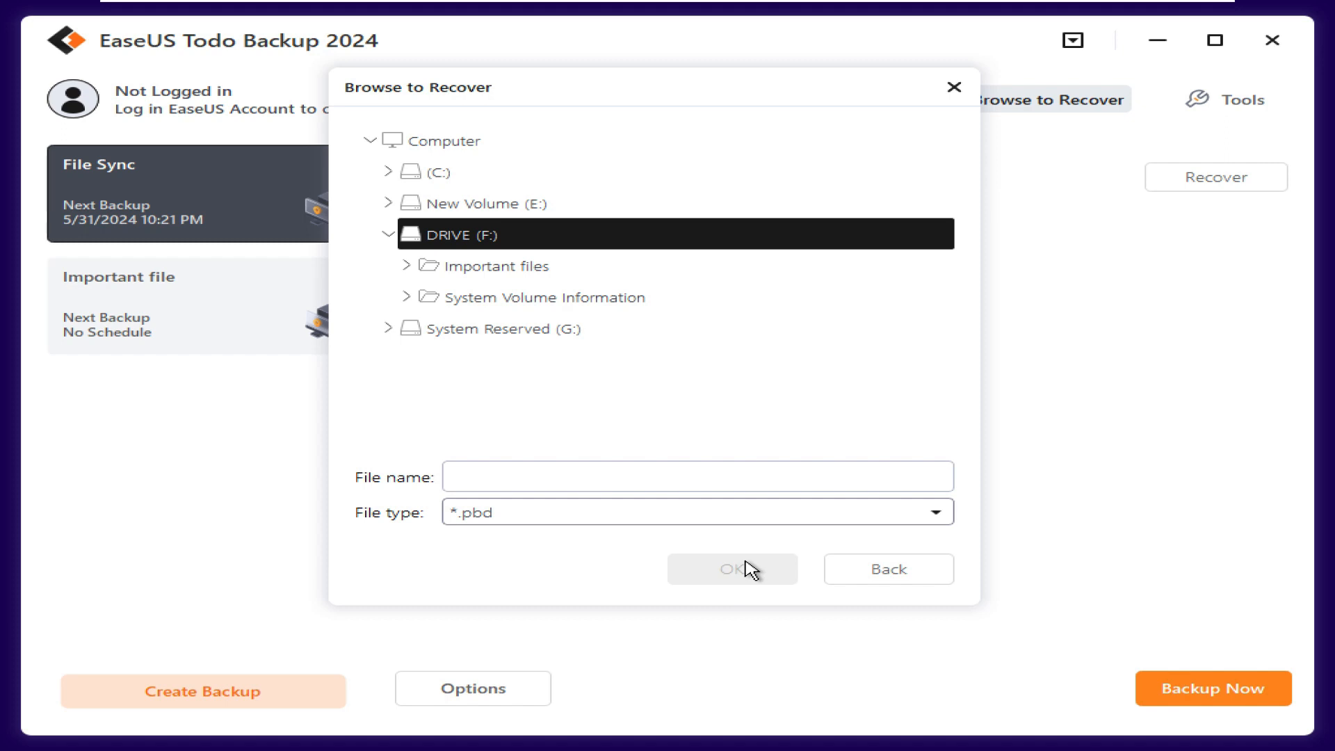
click(889, 569)
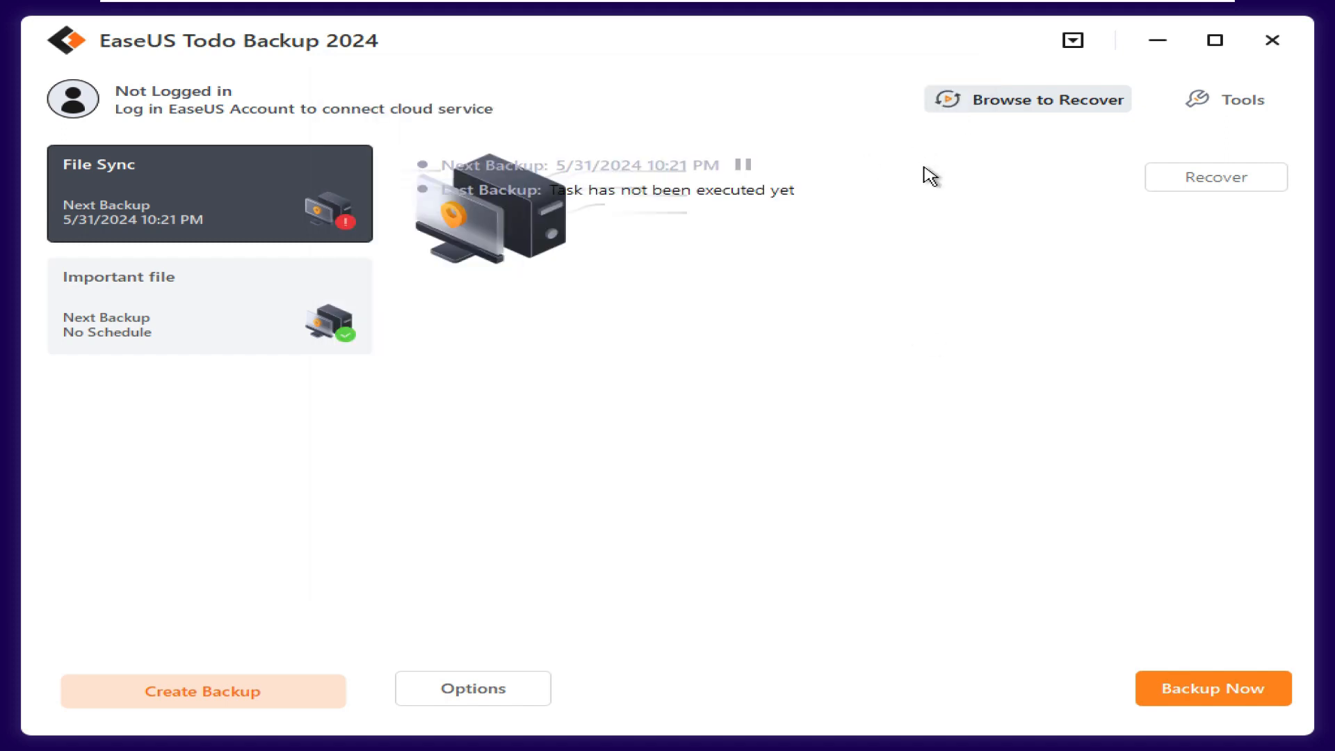